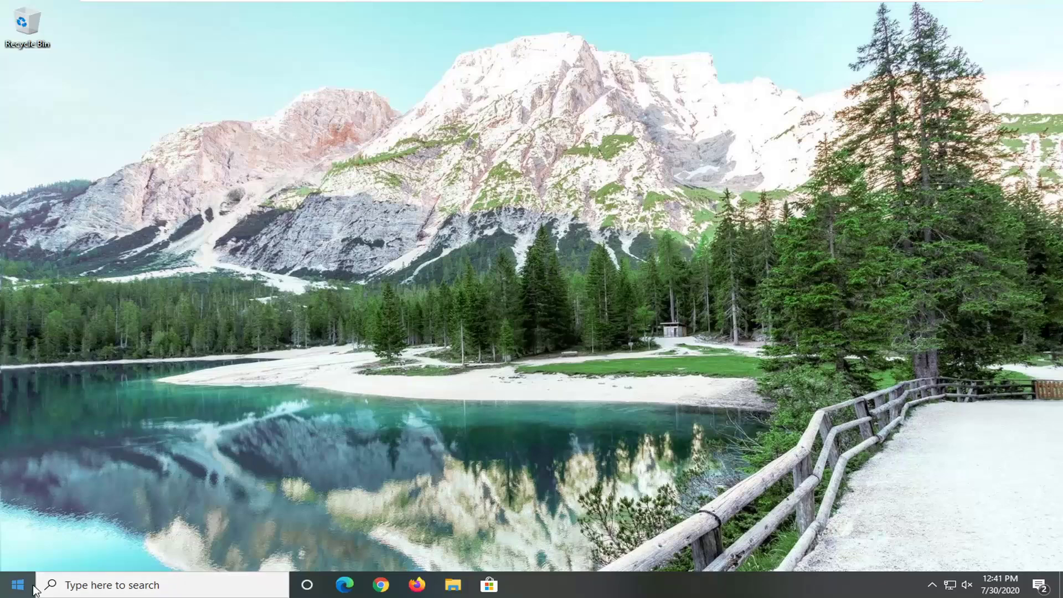
- Launch Windows Settings from the Start menu
click(17, 585)
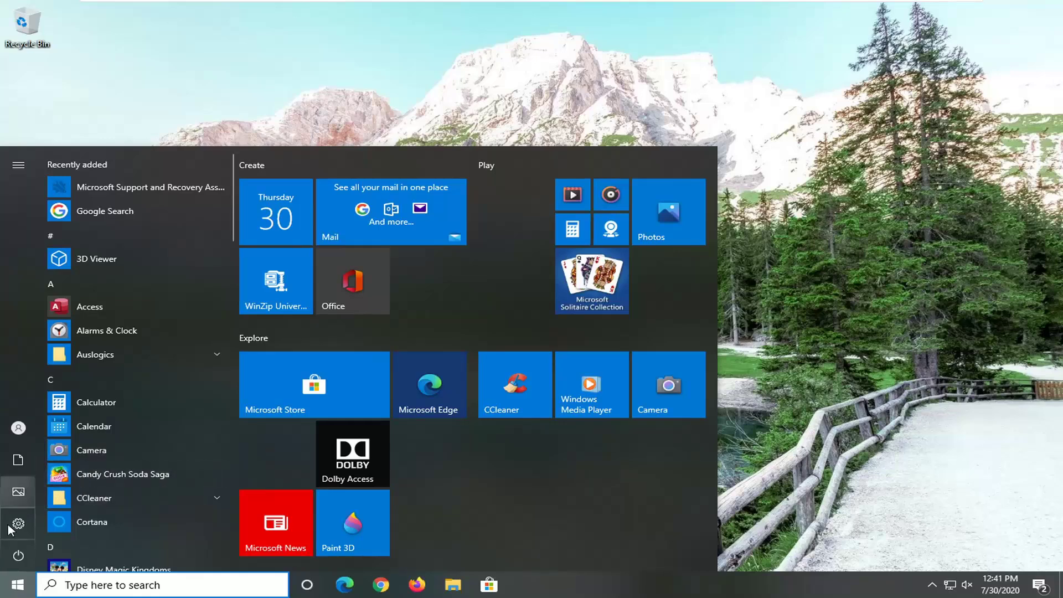
mouse_move(55, 524)
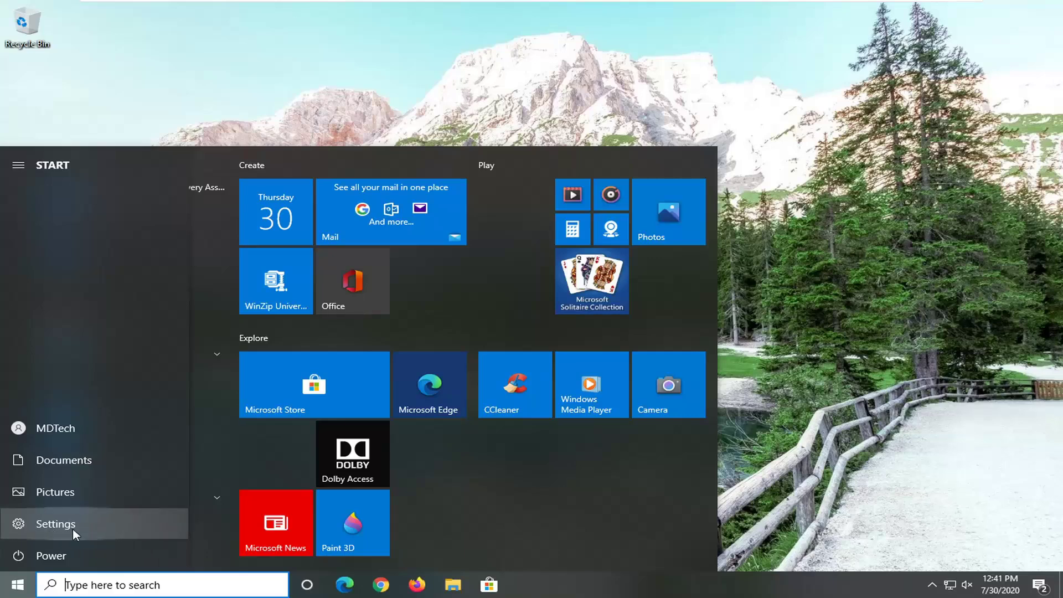
click(101, 531)
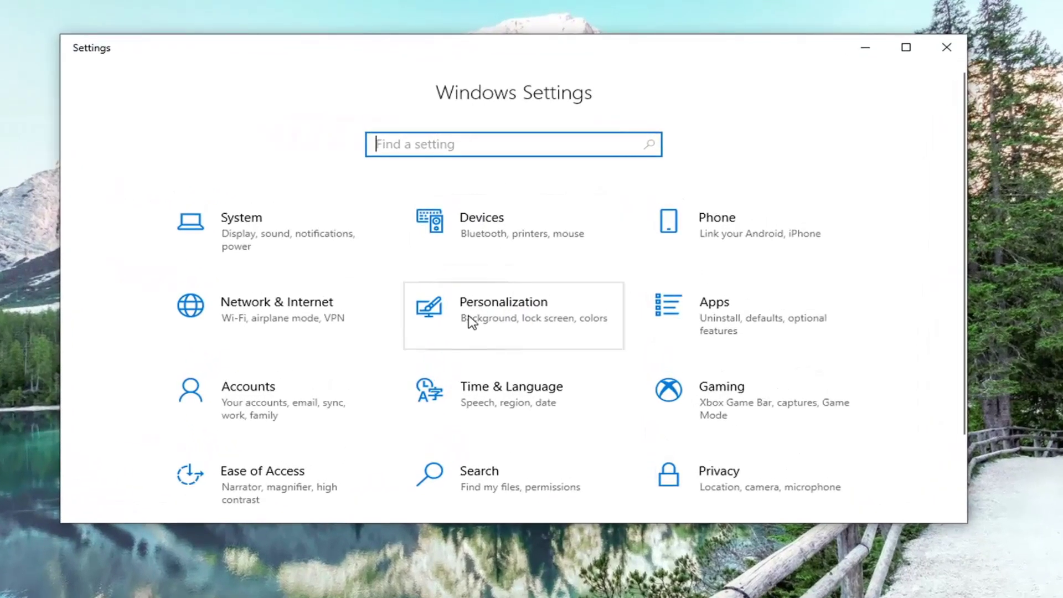
scroll(467, 312, down, 2)
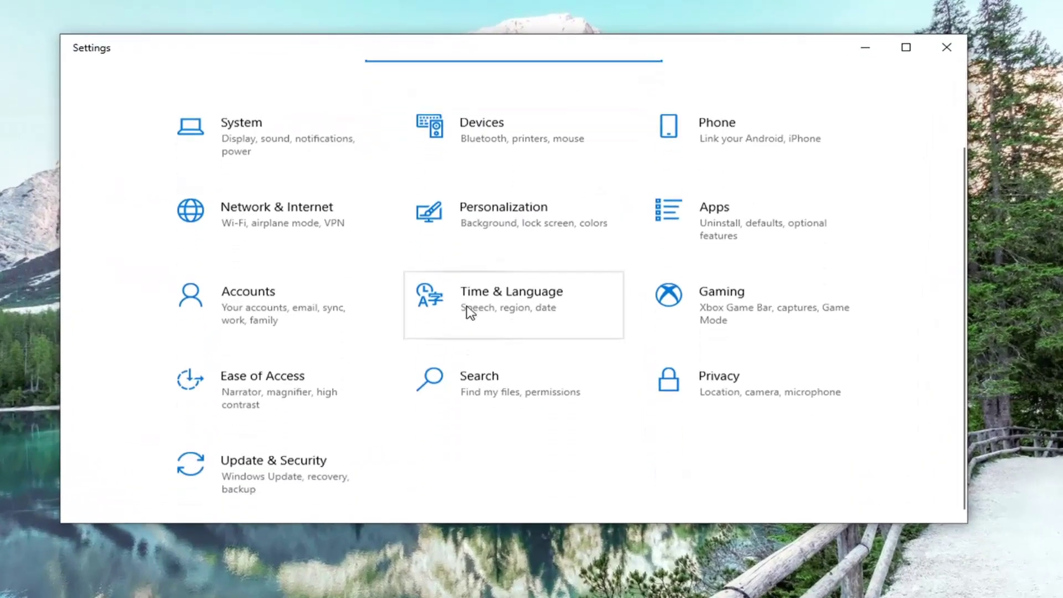
- Go to Privacy, then the File system permissions page under App permissions
click(744, 406)
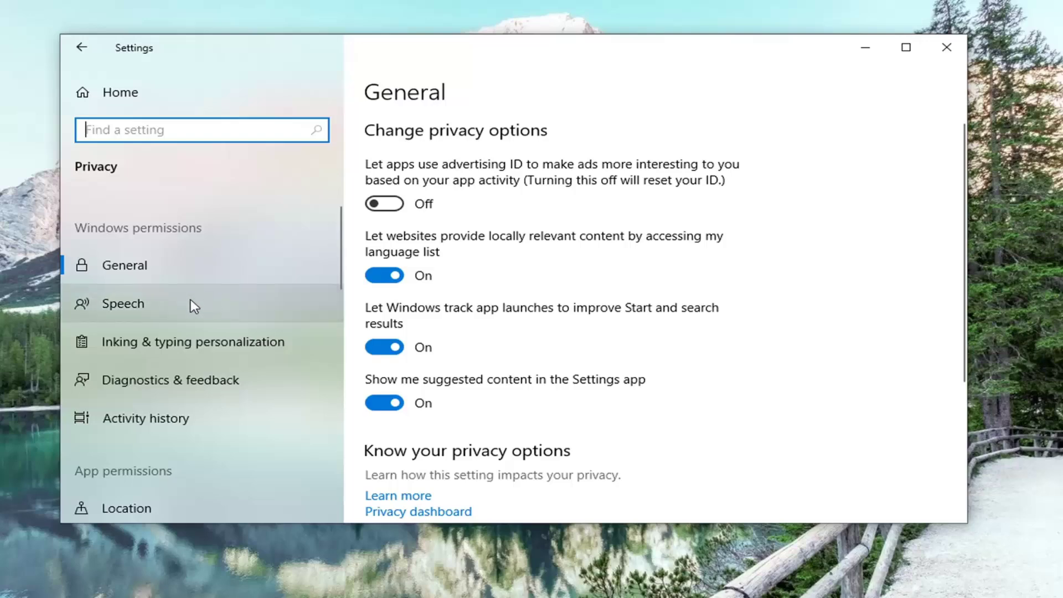
scroll(190, 299, down, 1)
scroll(178, 304, down, 2)
scroll(177, 307, down, 2)
scroll(177, 307, down, 3)
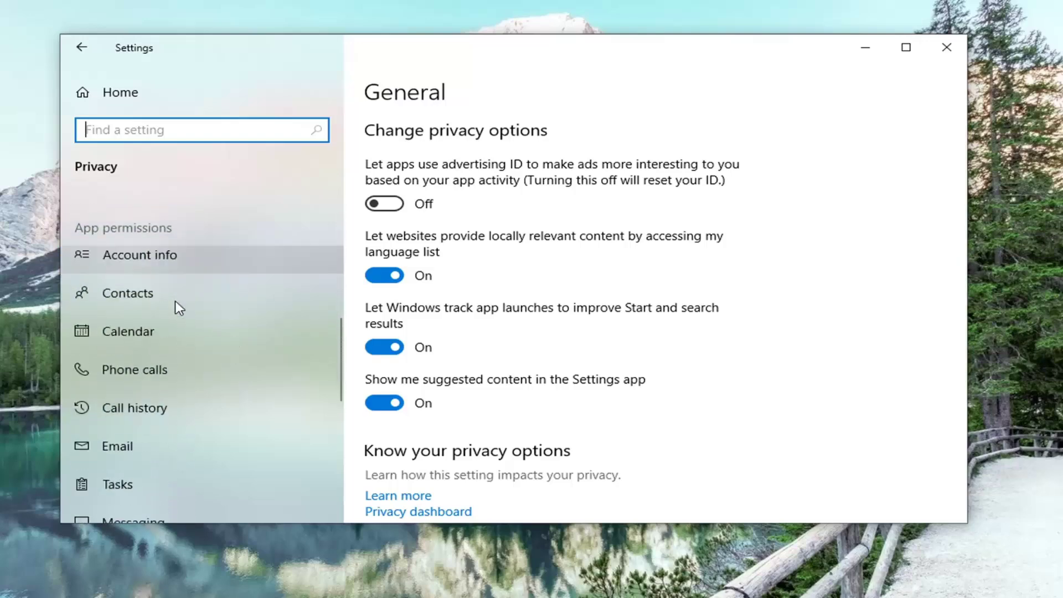
scroll(150, 374, down, 5)
click(108, 437)
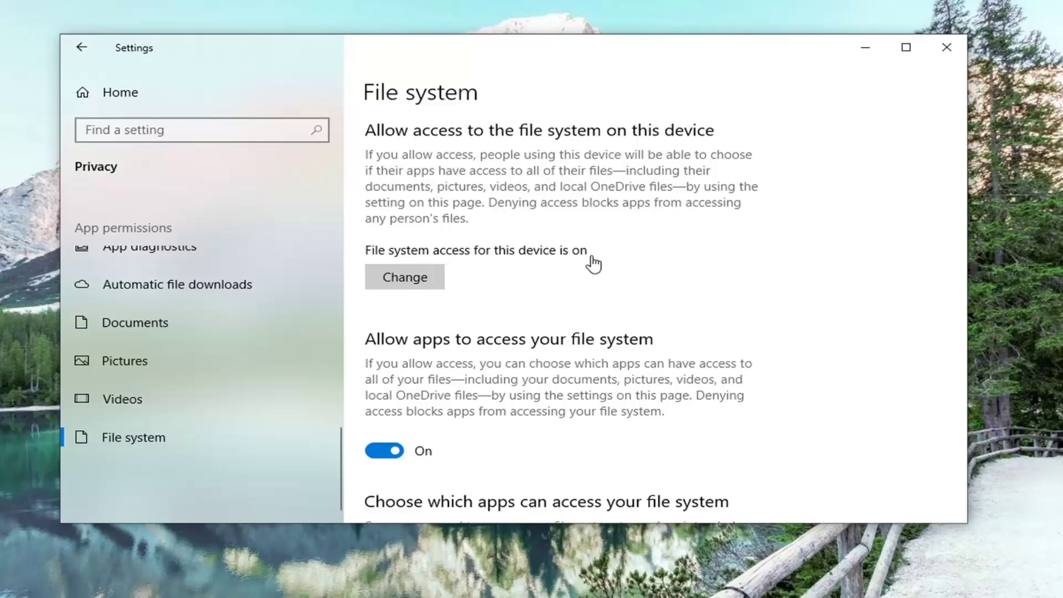
click(405, 277)
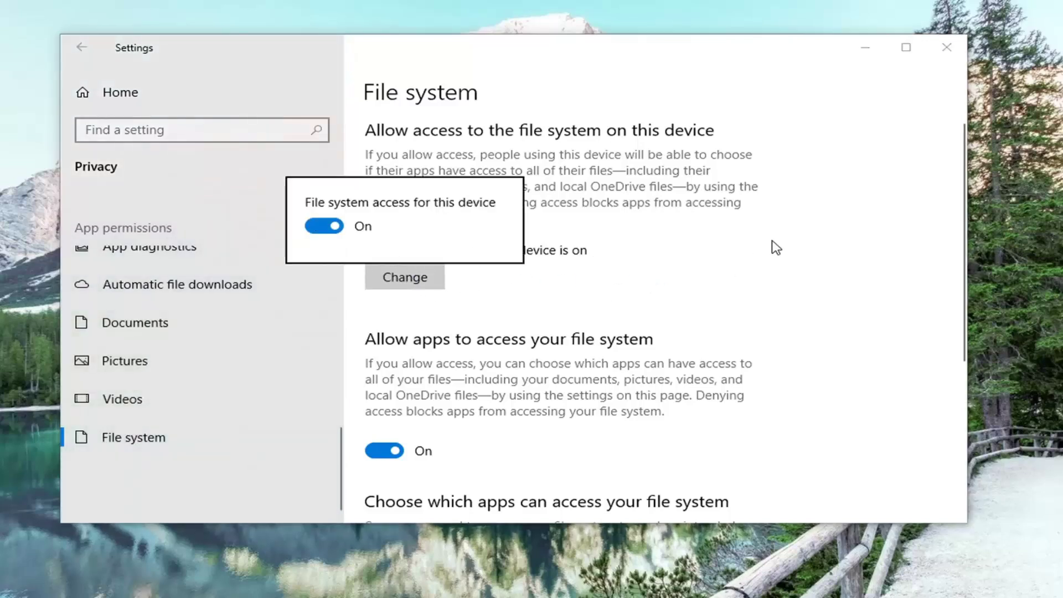
click(772, 246)
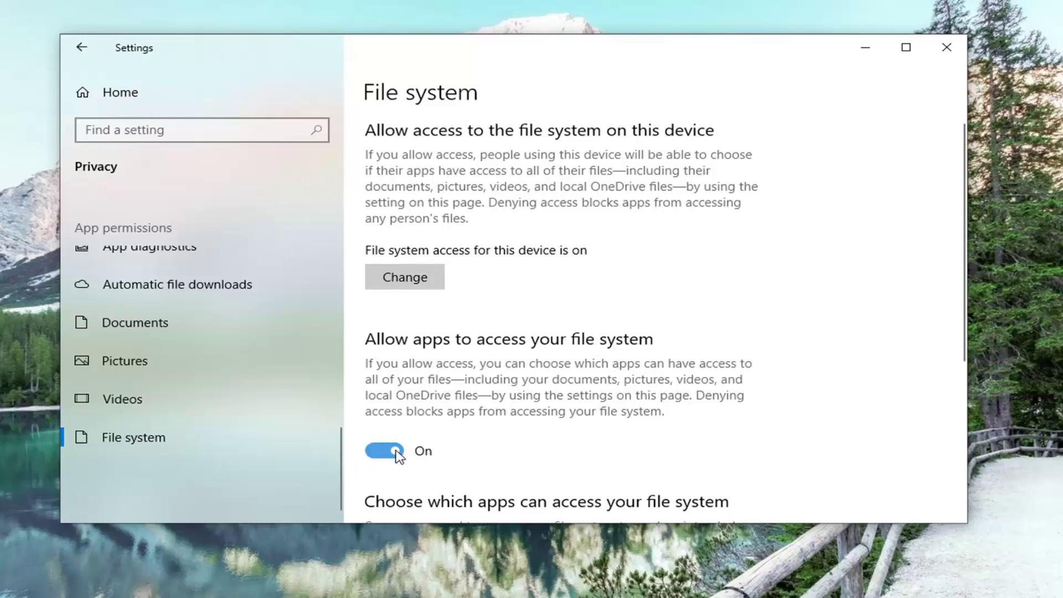
scroll(442, 456, down, 1)
scroll(622, 316, down, 2)
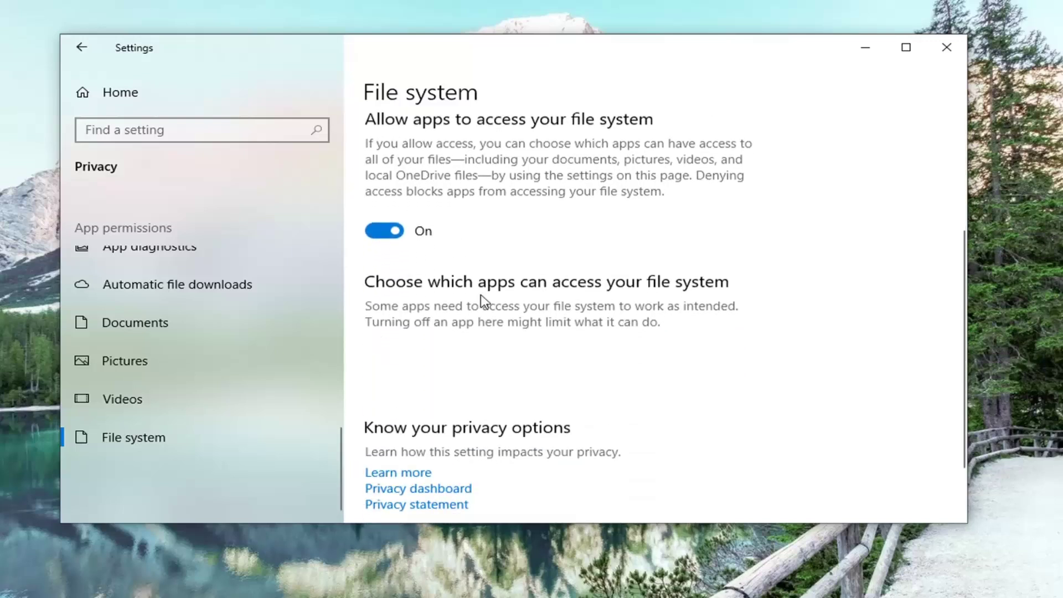
scroll(469, 299, down, 1)
scroll(528, 274, down, 1)
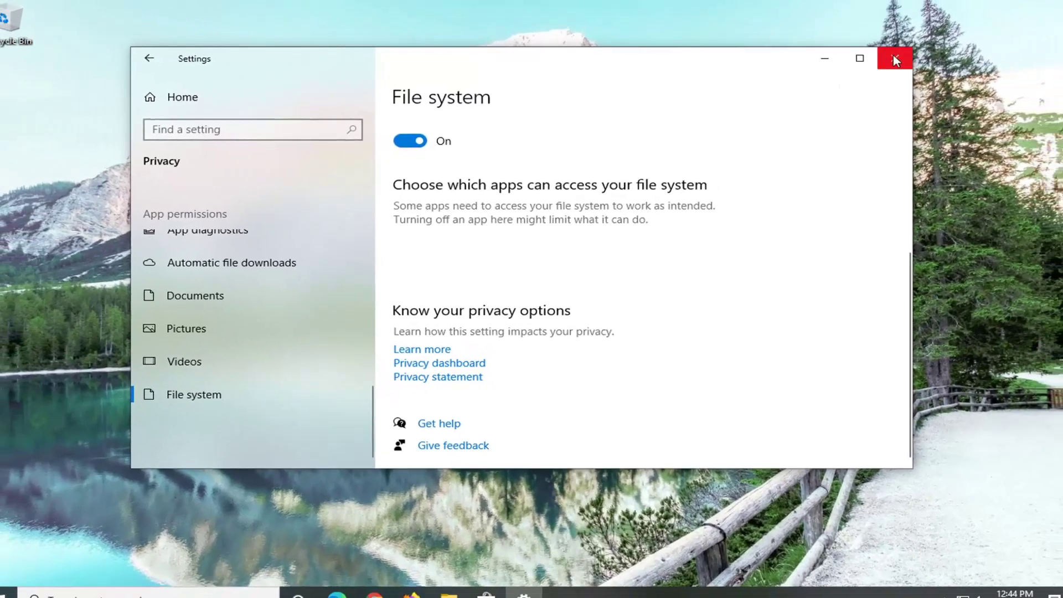
- Close the Settings window, leaving file system access on and the desktop showing
click(894, 59)
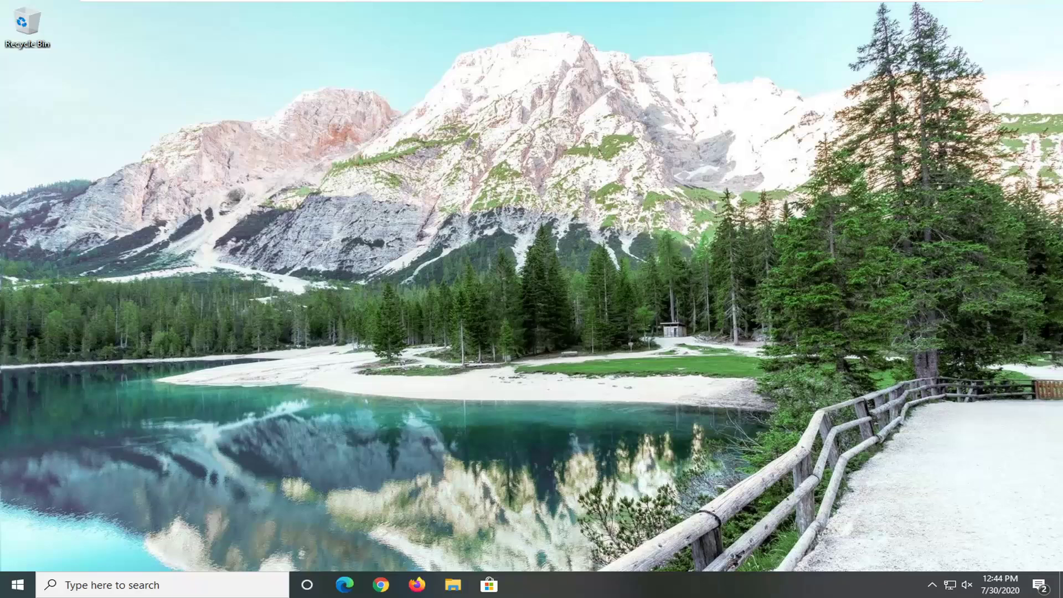